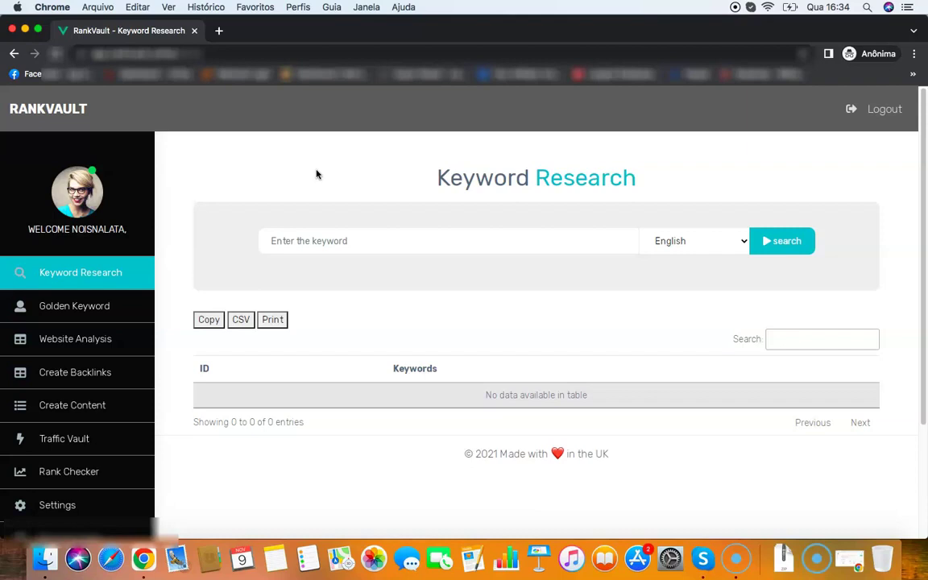
# - Keep English as the keyword research language
pyautogui.click(382, 179)
pyautogui.click(688, 242)
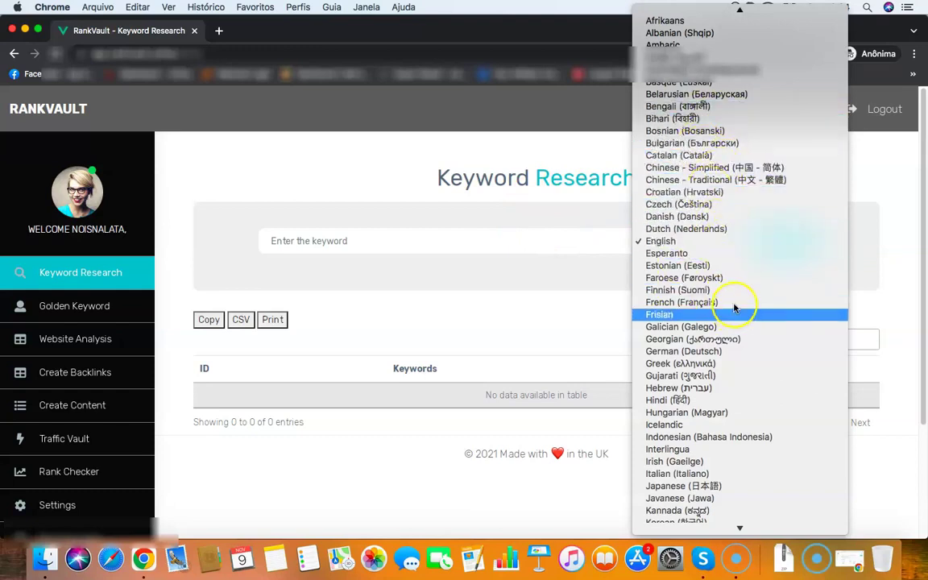
pyautogui.scroll(-5, 739, 414)
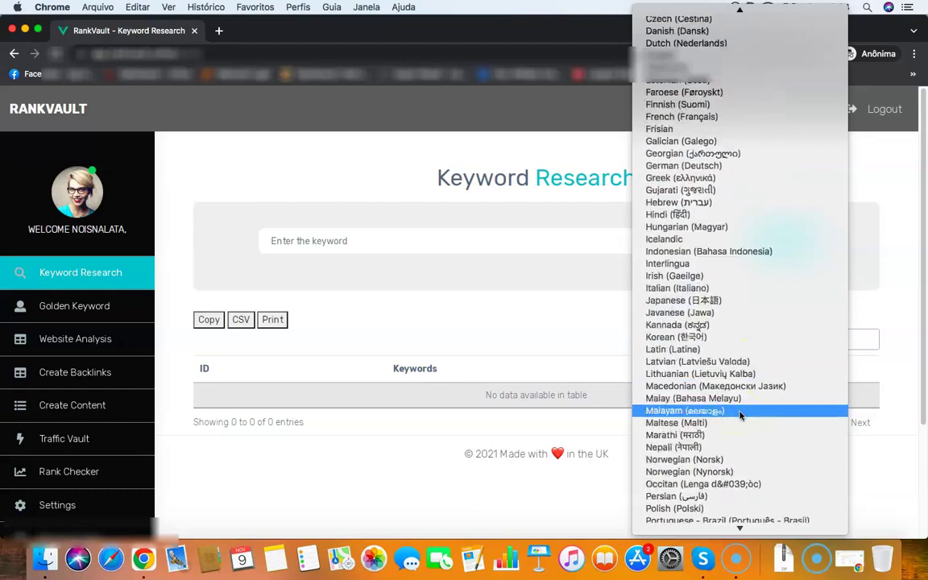
pyautogui.scroll(3, 729, 410)
pyautogui.scroll(3, 746, 394)
pyautogui.click(707, 245)
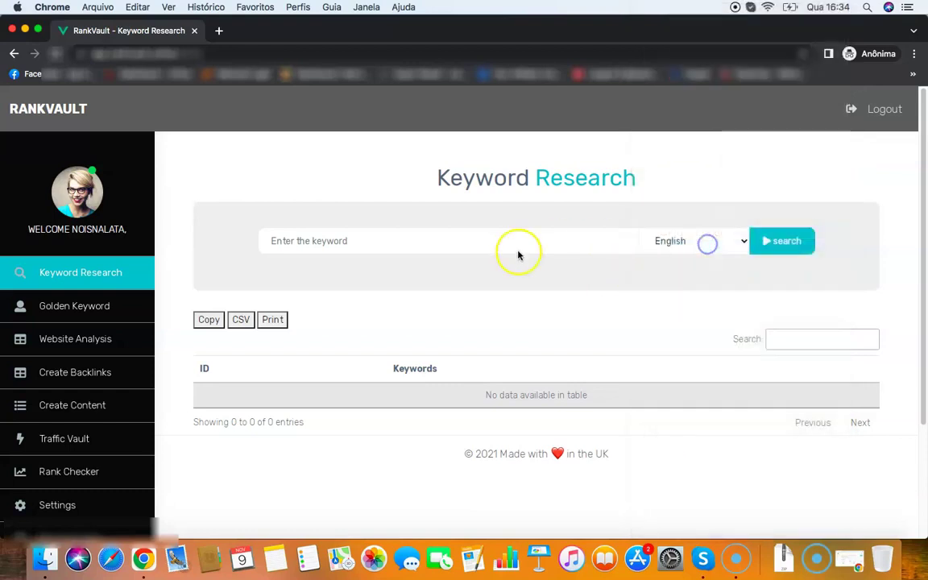
# - Search for 'weight loss' and let related keyword ideas collect in the results
pyautogui.click(469, 244)
pyautogui.write('weight l')
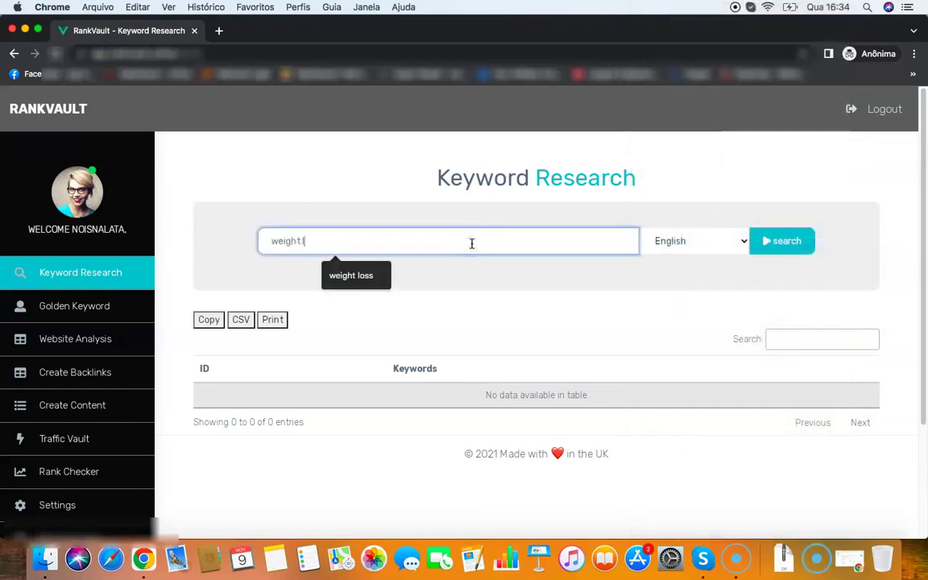
pyautogui.write('oss')
pyautogui.click(787, 238)
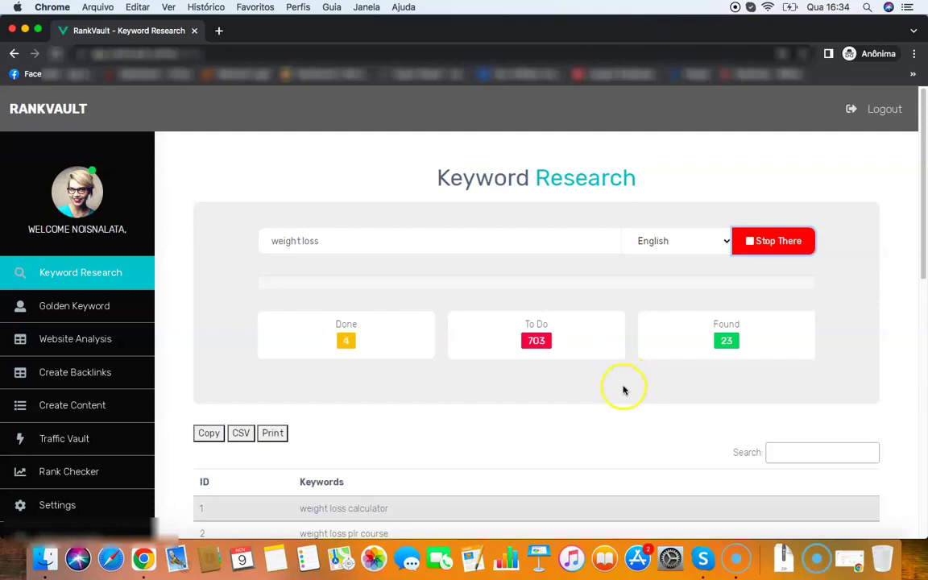
pyautogui.scroll(-2, 624, 390)
pyautogui.scroll(-5, 623, 389)
pyautogui.scroll(7, 623, 389)
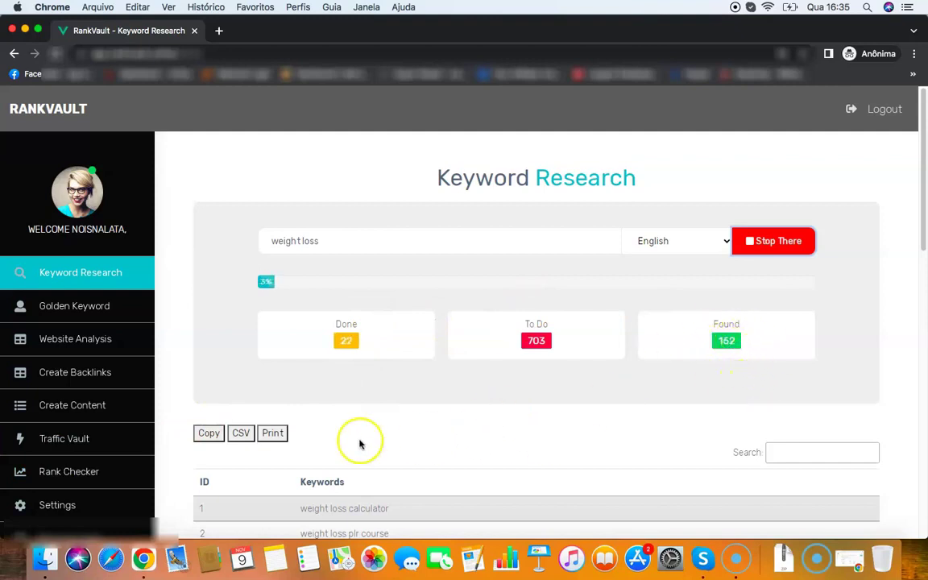
# - Stop the weight loss search at 178 keywords found and scroll the results
pyautogui.click(777, 240)
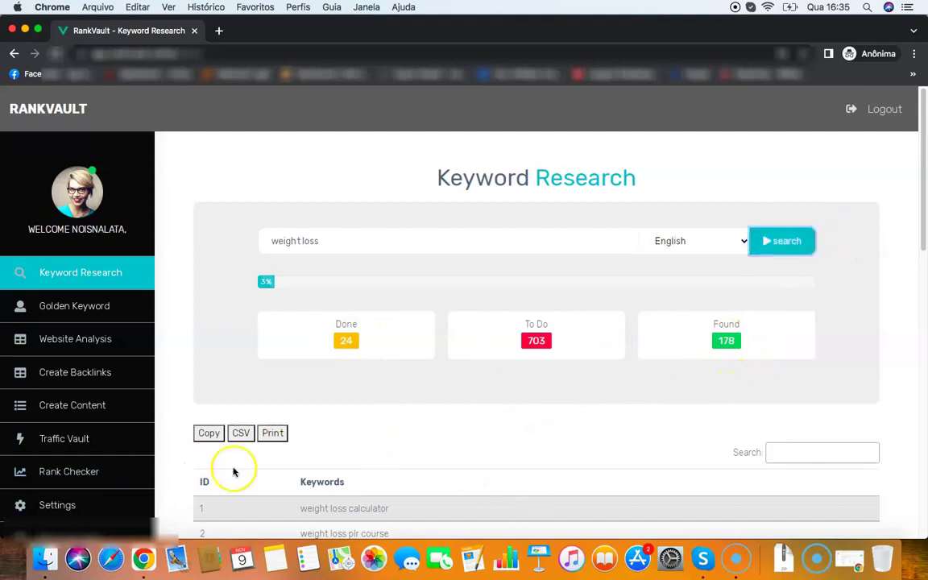
pyautogui.scroll(-4, 394, 378)
pyautogui.scroll(-3, 419, 328)
pyautogui.scroll(-4, 412, 314)
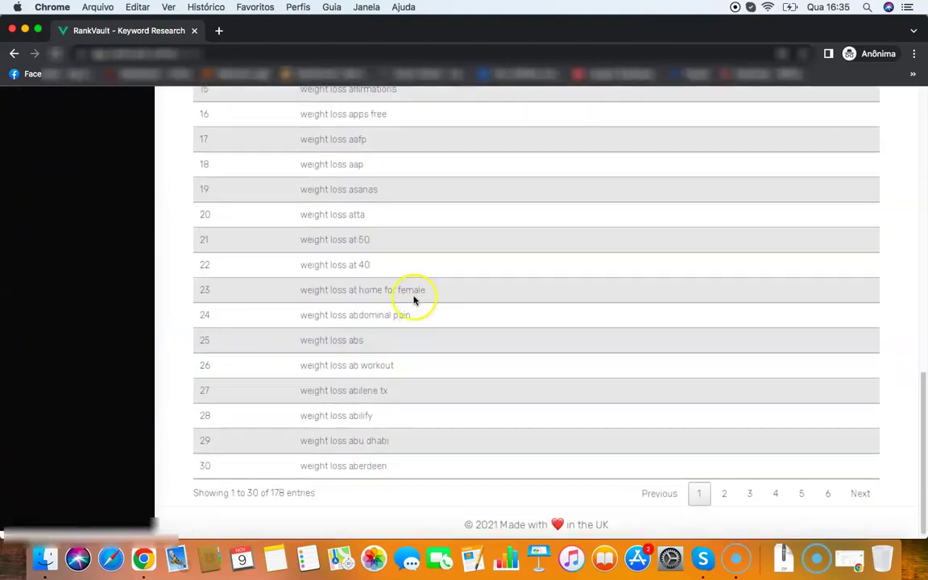
pyautogui.scroll(4, 428, 276)
pyautogui.scroll(4, 431, 290)
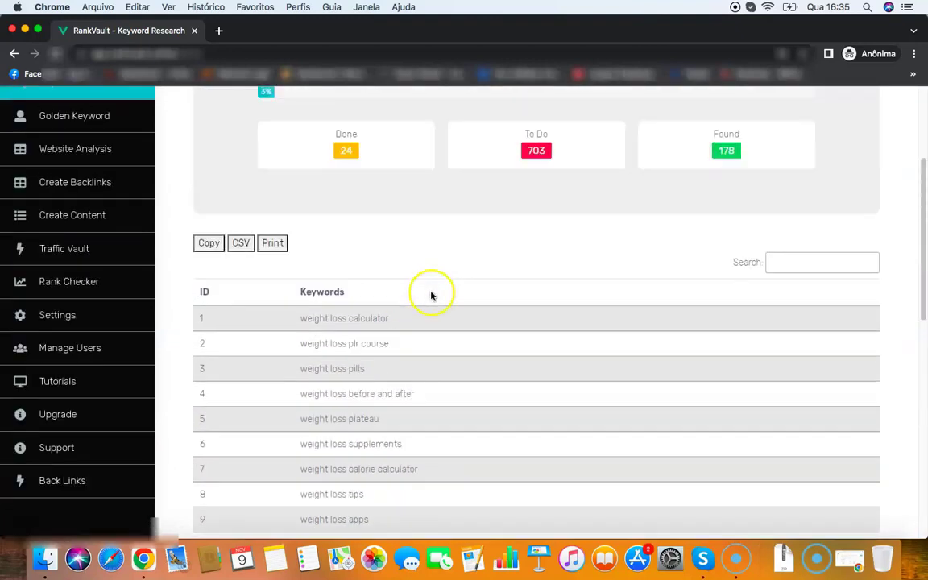
pyautogui.scroll(-5, 483, 362)
pyautogui.scroll(-1, 555, 338)
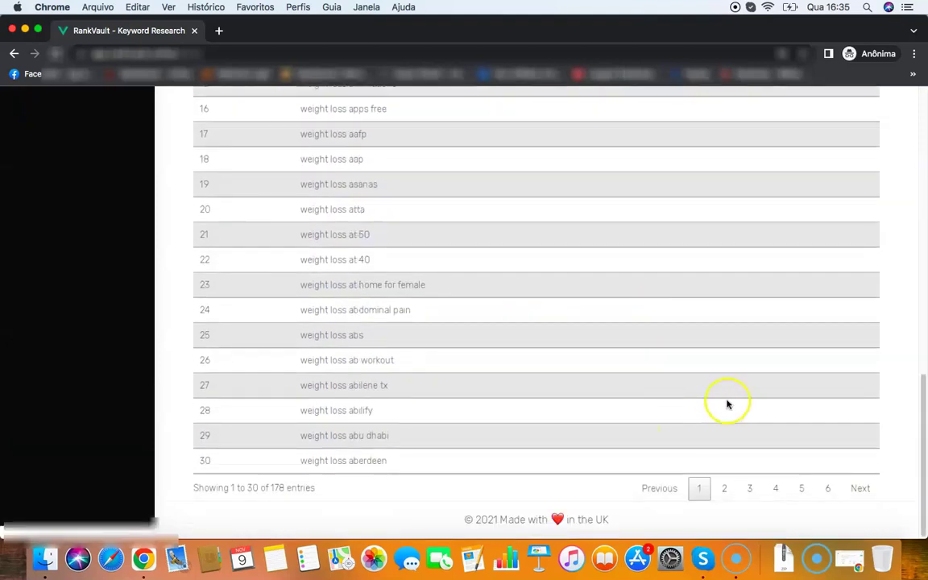
# - Browse result pages 3, 5 and 4 of the keyword list
pyautogui.click(750, 489)
pyautogui.click(802, 489)
pyautogui.click(773, 488)
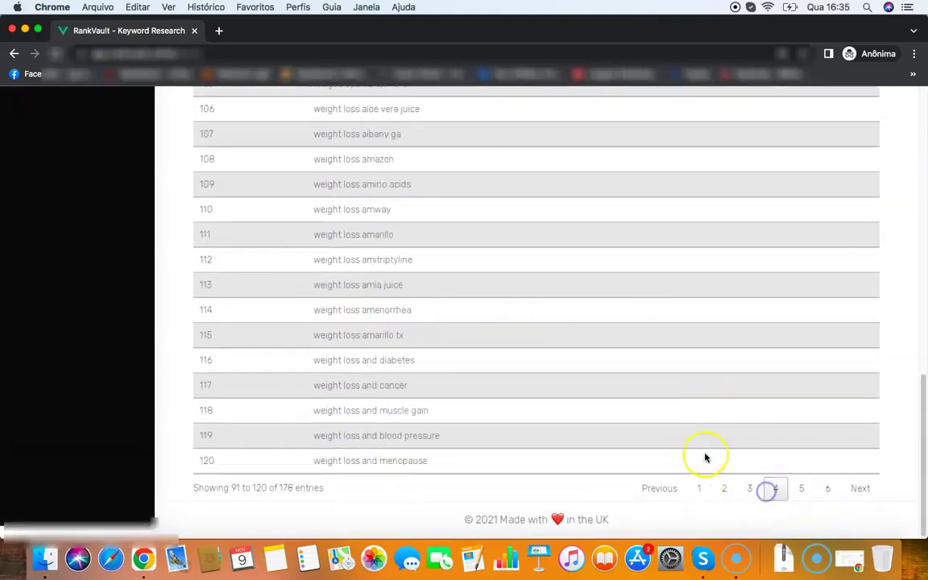
pyautogui.scroll(4, 702, 449)
pyautogui.scroll(10, 684, 427)
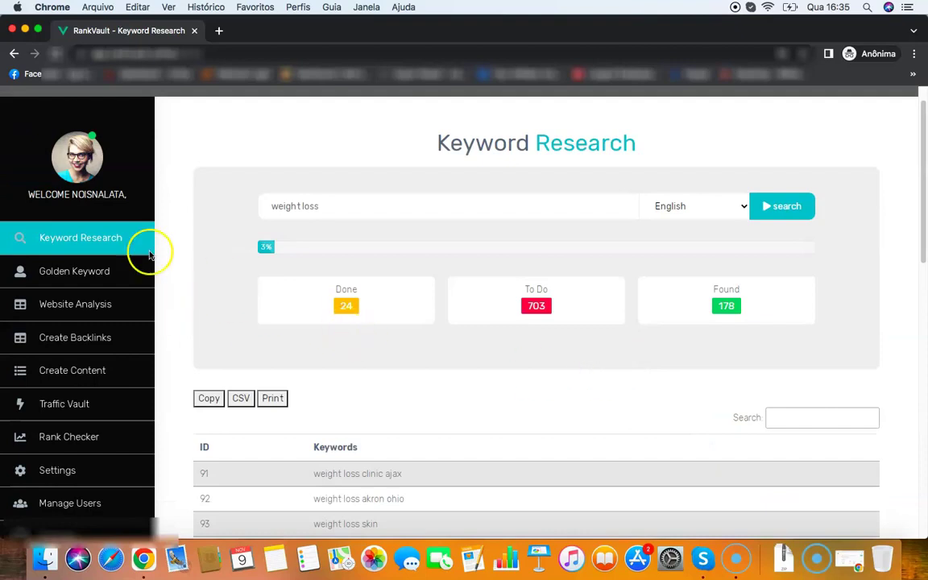
# - View page 2 of the results, then return to page 1
pyautogui.scroll(-10, 251, 331)
pyautogui.scroll(-4, 439, 410)
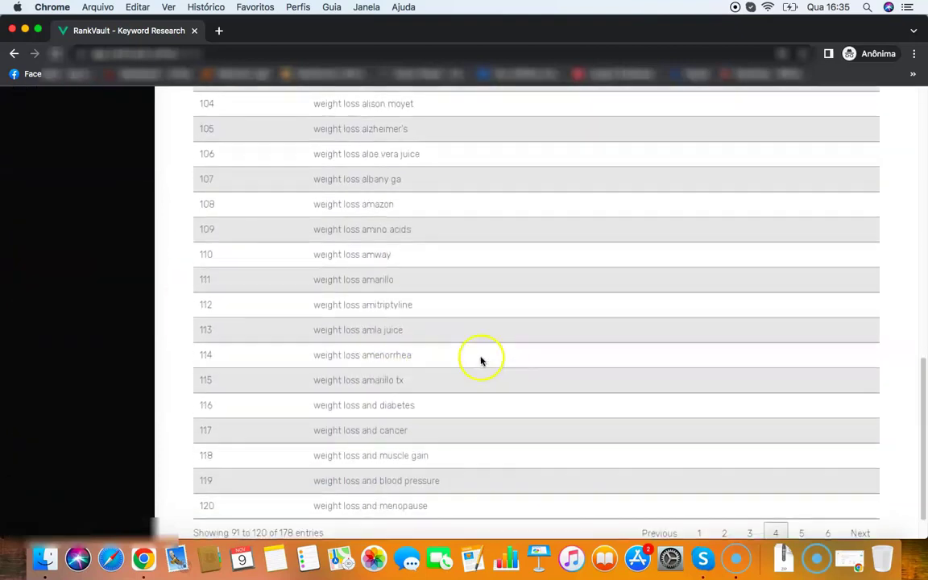
pyautogui.scroll(14, 479, 361)
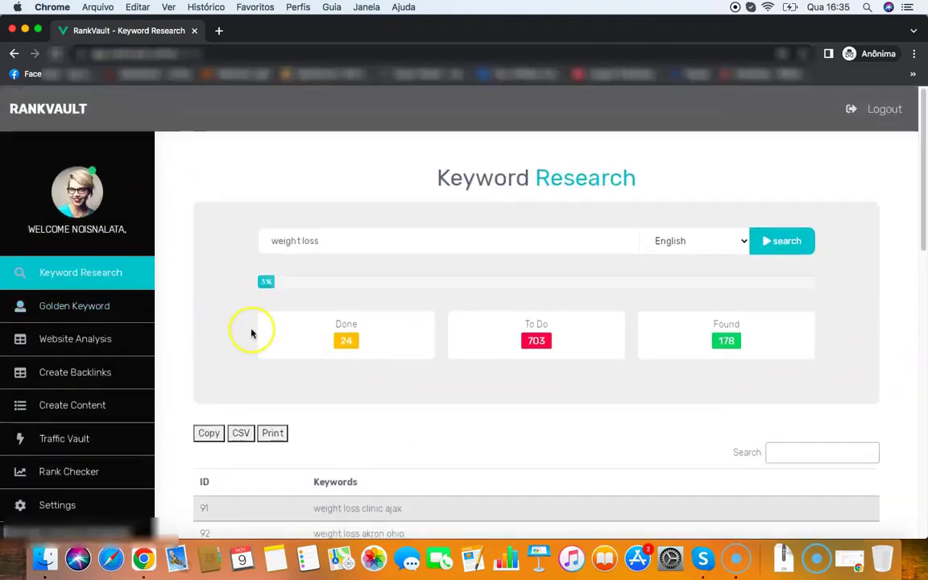
pyautogui.scroll(-10, 322, 346)
pyautogui.scroll(-4, 363, 358)
pyautogui.click(716, 487)
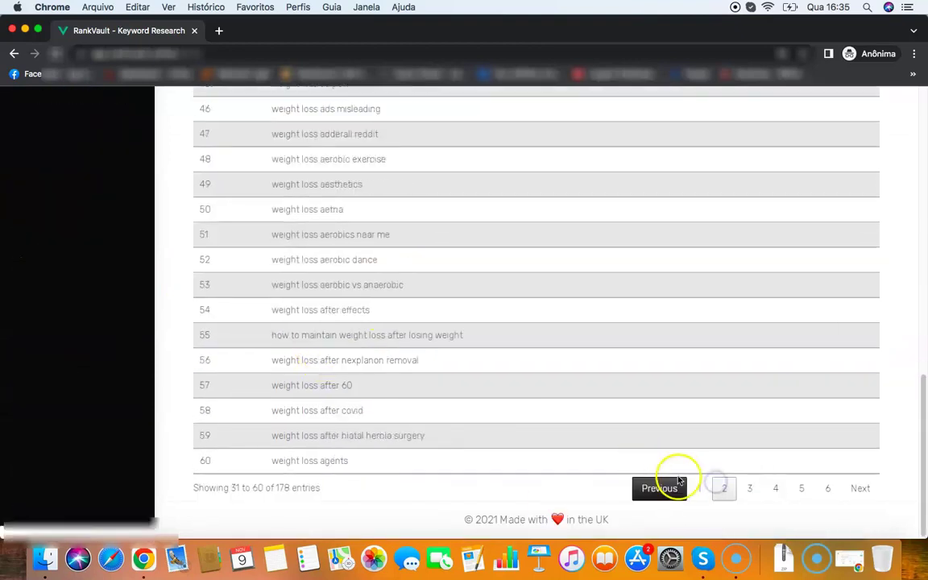
pyautogui.click(679, 482)
pyautogui.scroll(14, 483, 402)
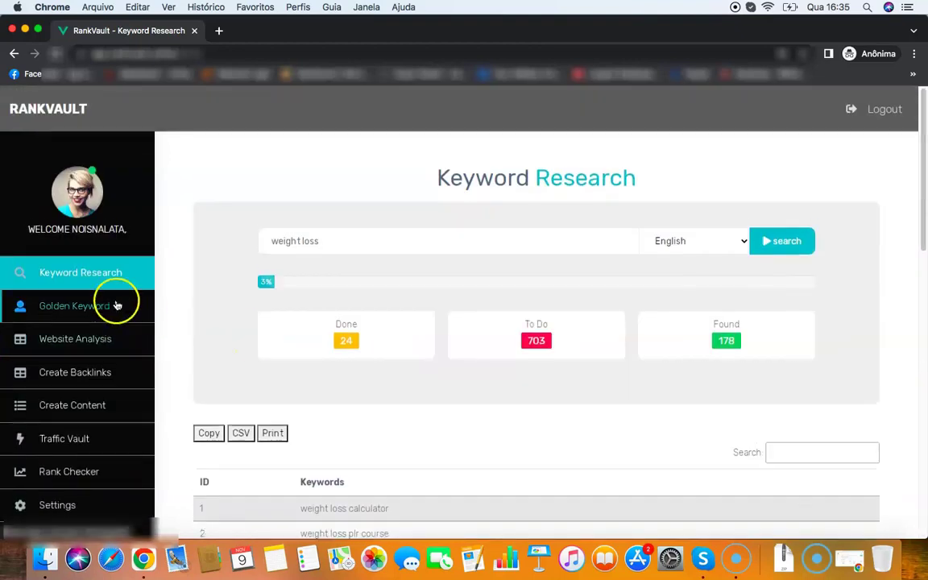
# - Enter five weight loss keywords, one per line, in the Golden Keyword Finder
pyautogui.click(113, 305)
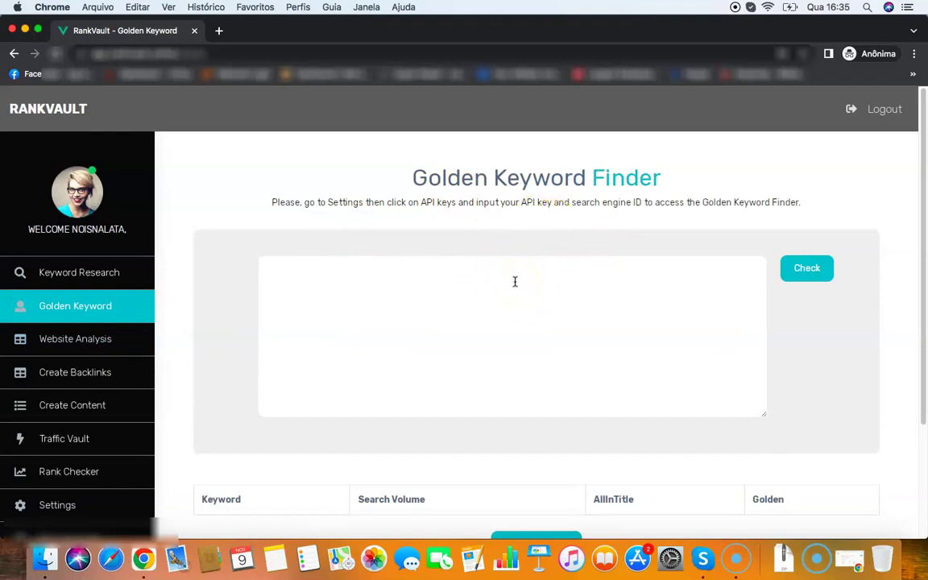
pyautogui.click(506, 306)
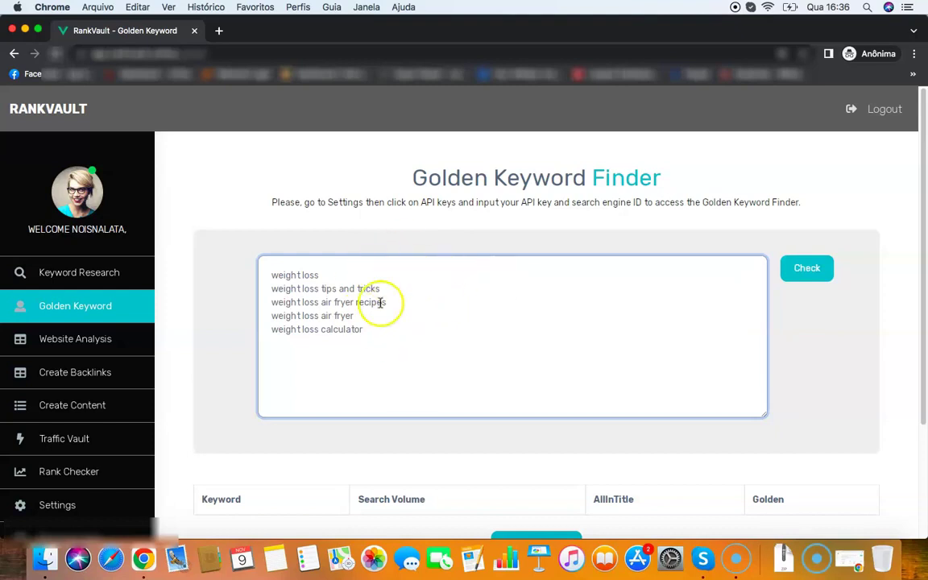
pyautogui.click(448, 286)
pyautogui.click(389, 276)
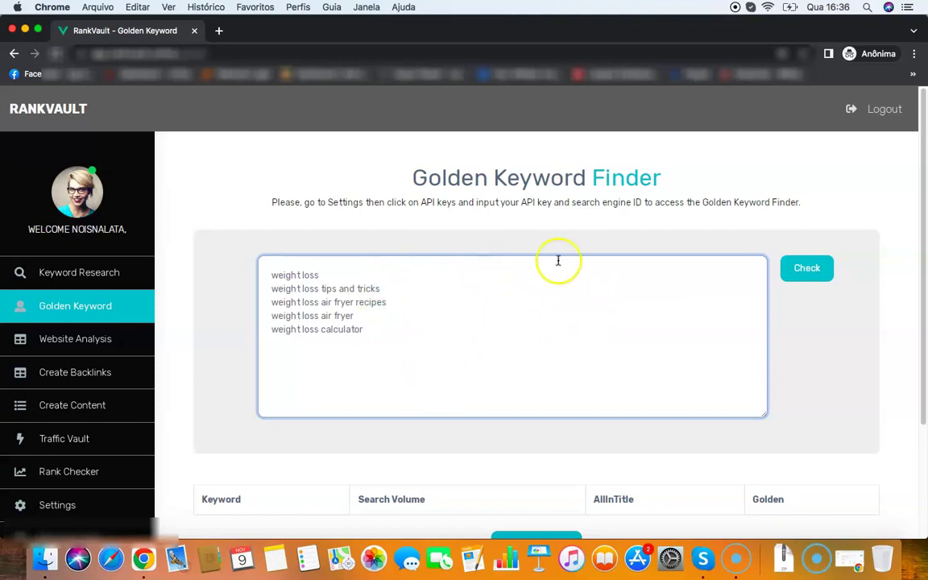
# - Run the Golden score check on the five entered weight loss keywords
pyautogui.press('super+a')
pyautogui.click(435, 316)
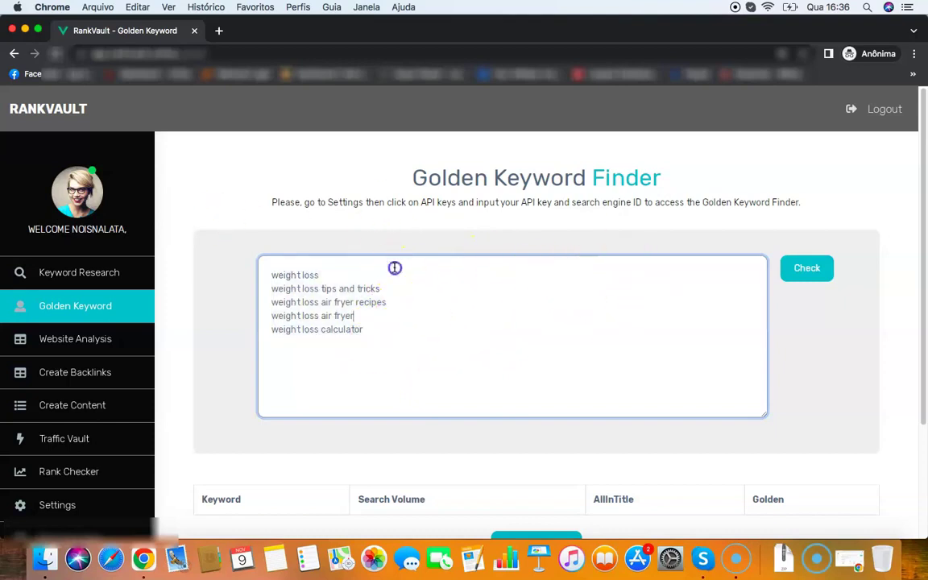
pyautogui.scroll(-3, 430, 286)
pyautogui.scroll(3, 411, 290)
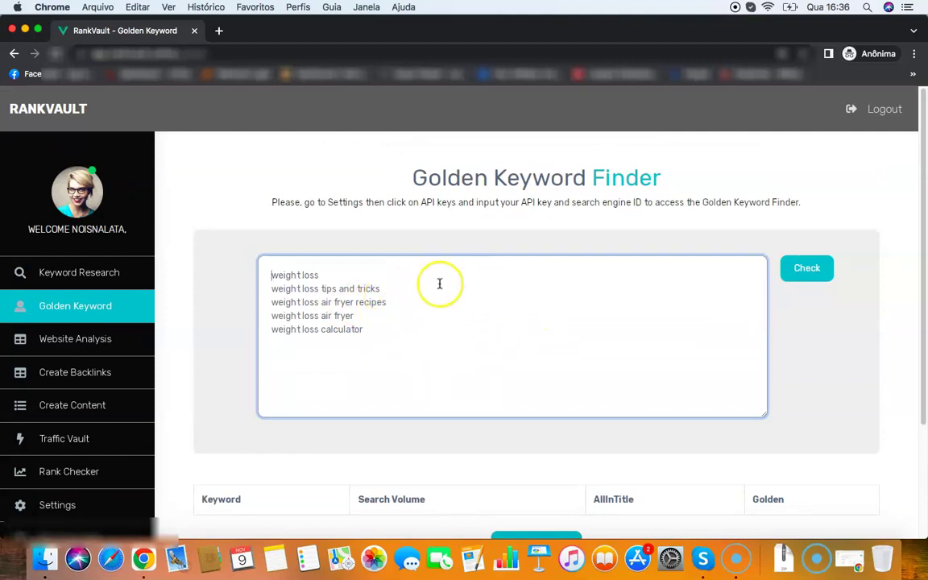
pyautogui.click(804, 269)
pyautogui.scroll(-3, 682, 206)
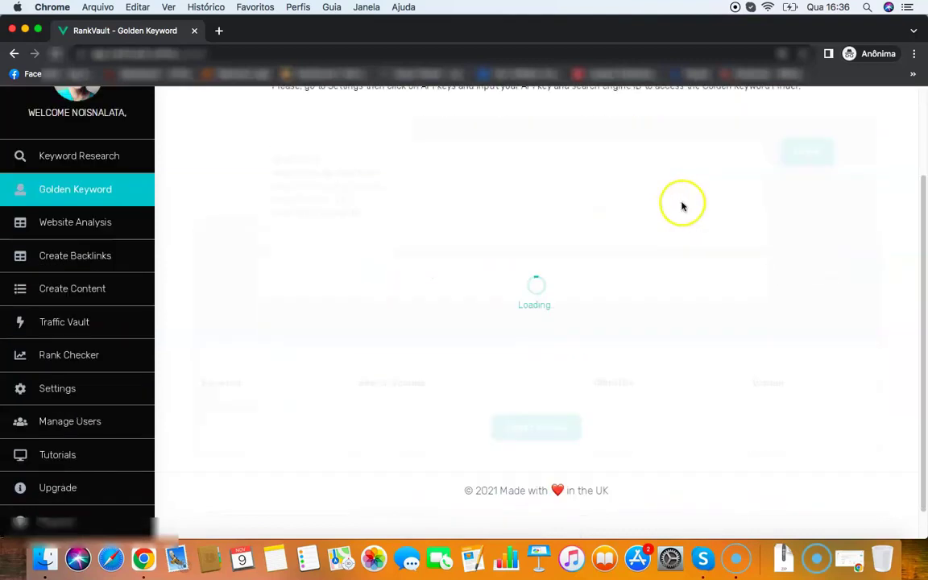
pyautogui.scroll(3, 668, 229)
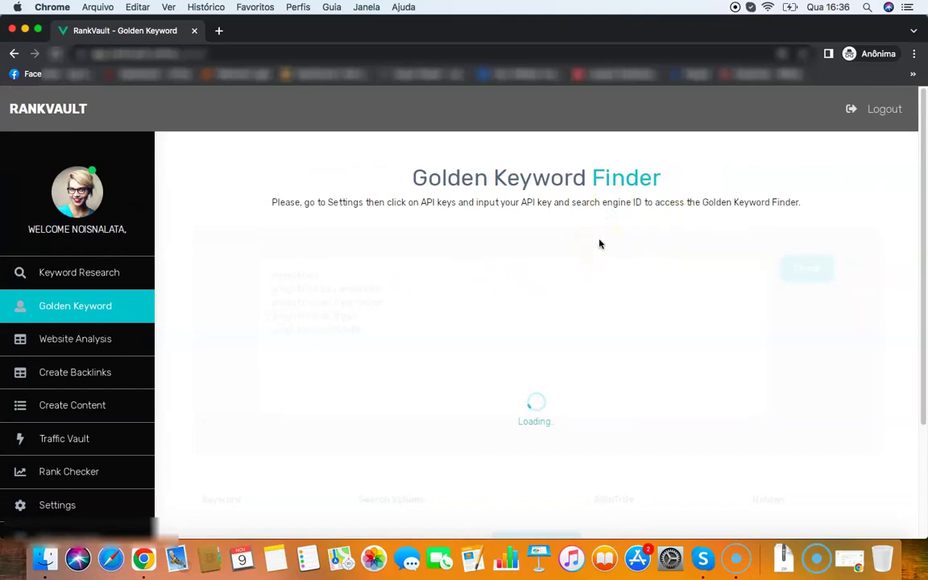
# - Highlight the Golden scores, including the yellow 24 and green 0.83 for 'weight loss air fryer'
pyautogui.scroll(-5, 599, 244)
pyautogui.scroll(-5, 599, 244)
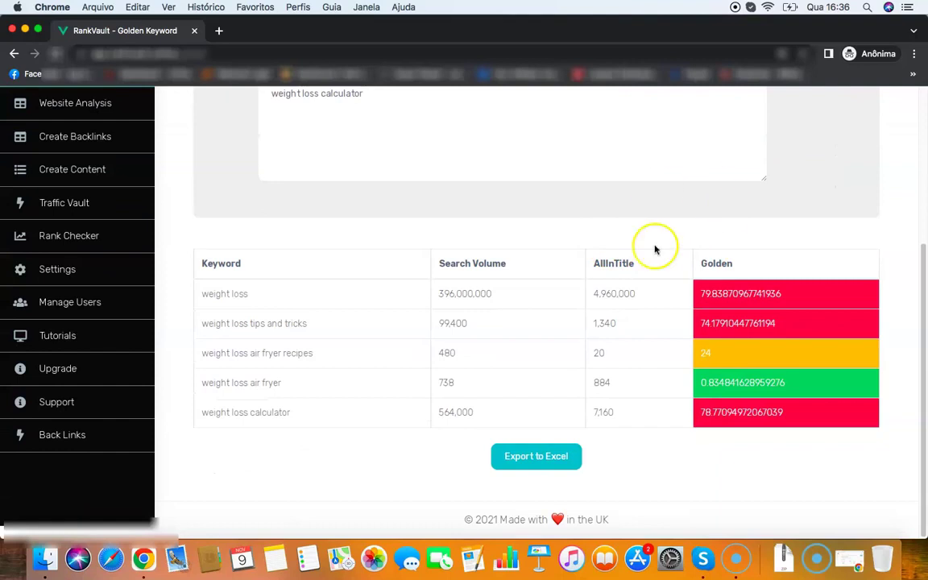
pyautogui.scroll(5, 692, 266)
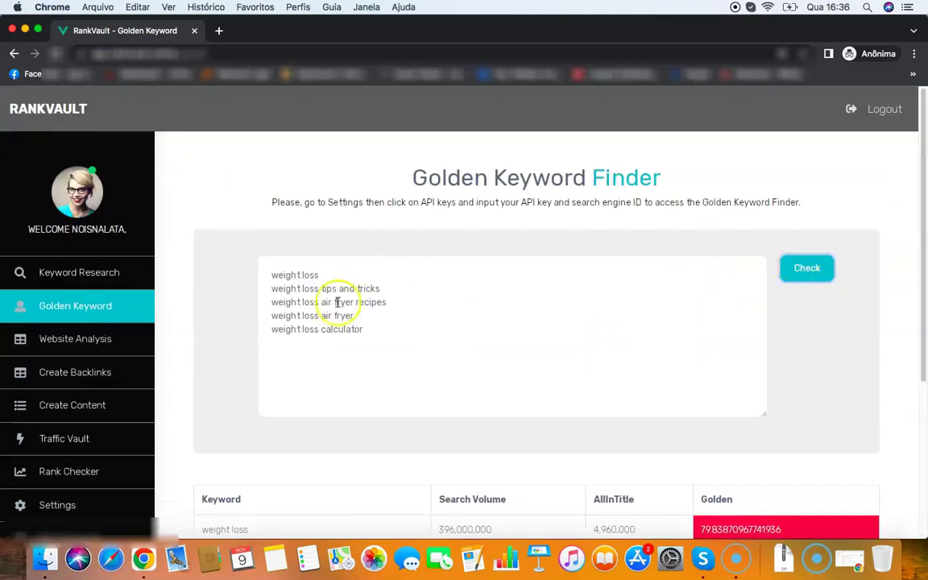
pyautogui.scroll(-5, 387, 302)
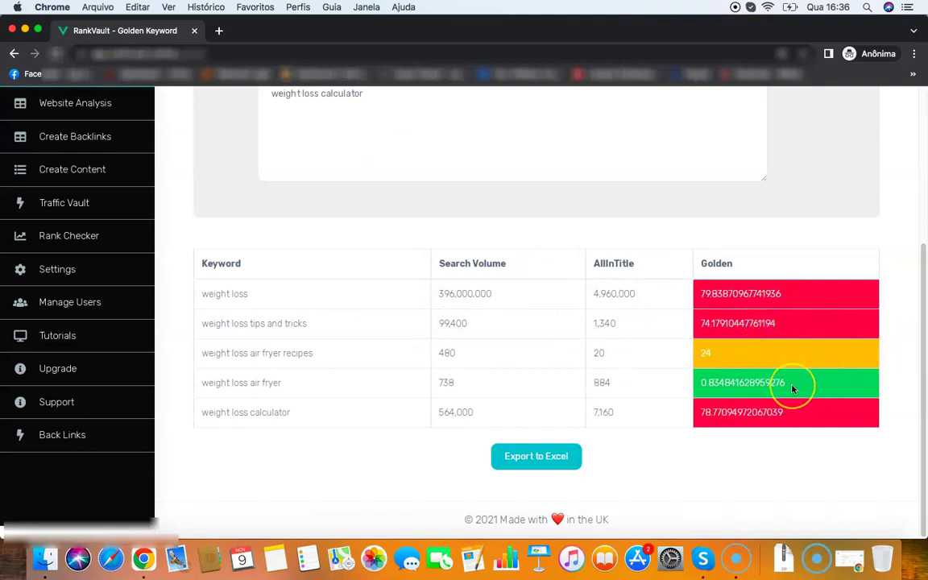
pyautogui.scroll(5, 792, 378)
pyautogui.scroll(-5, 765, 367)
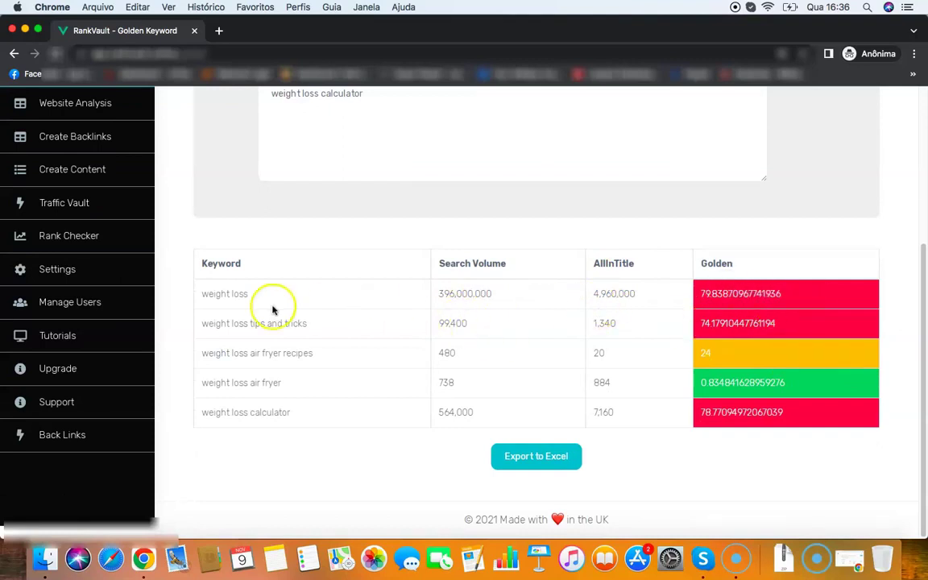
pyautogui.doubleClick(773, 324)
pyautogui.click(779, 328)
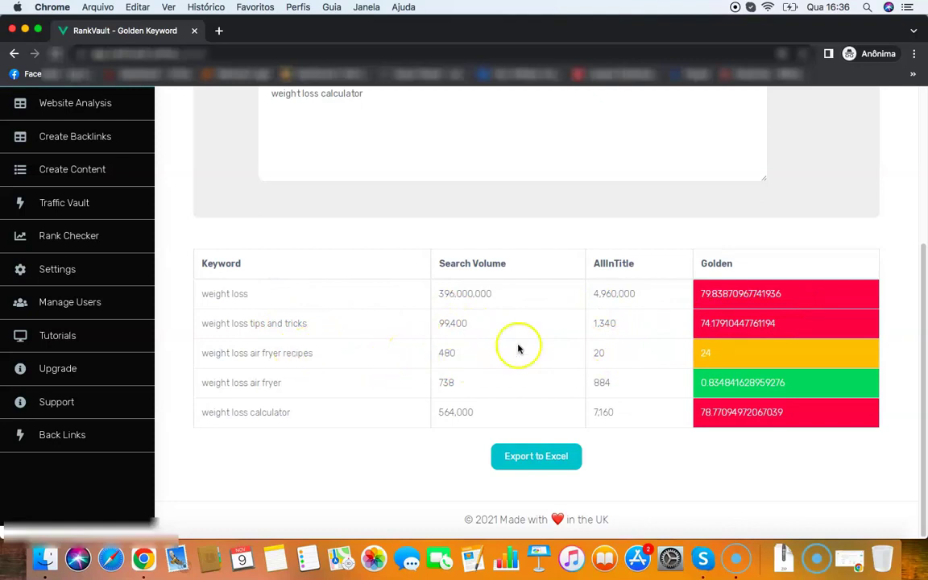
pyautogui.doubleClick(717, 356)
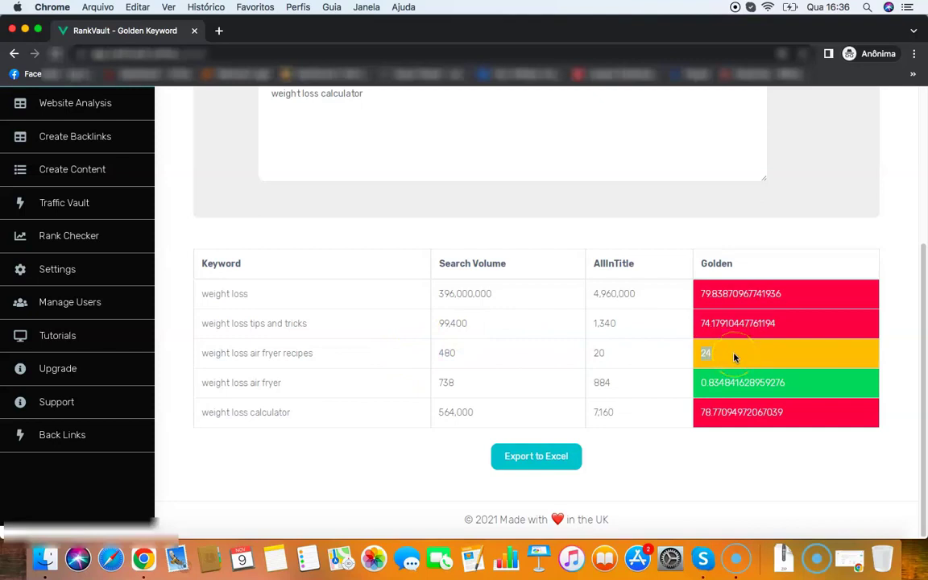
pyautogui.click(735, 357)
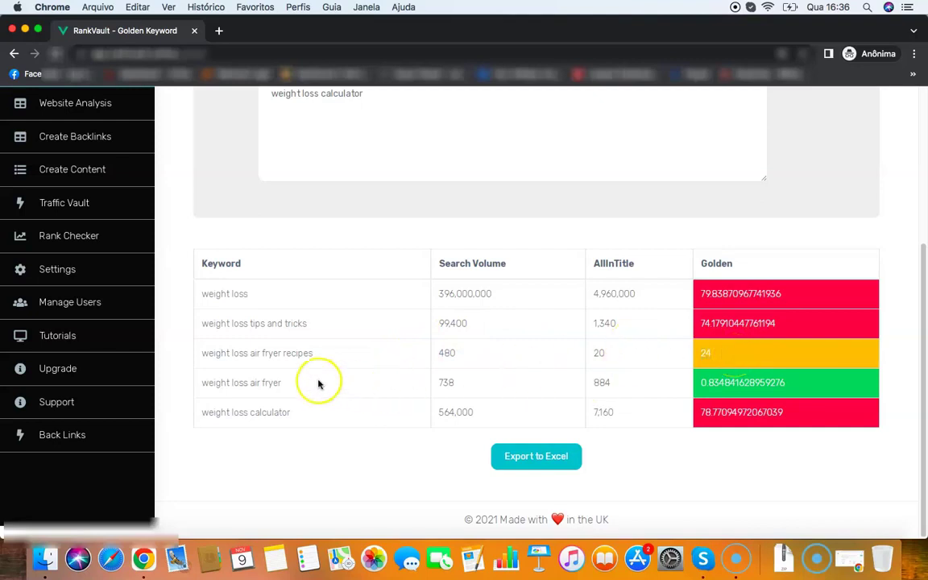
pyautogui.moveTo(697, 383)
pyautogui.mouseDown()
pyautogui.moveTo(794, 384)
pyautogui.moveTo(668, 385)
pyautogui.mouseUp()
pyautogui.click(797, 386)
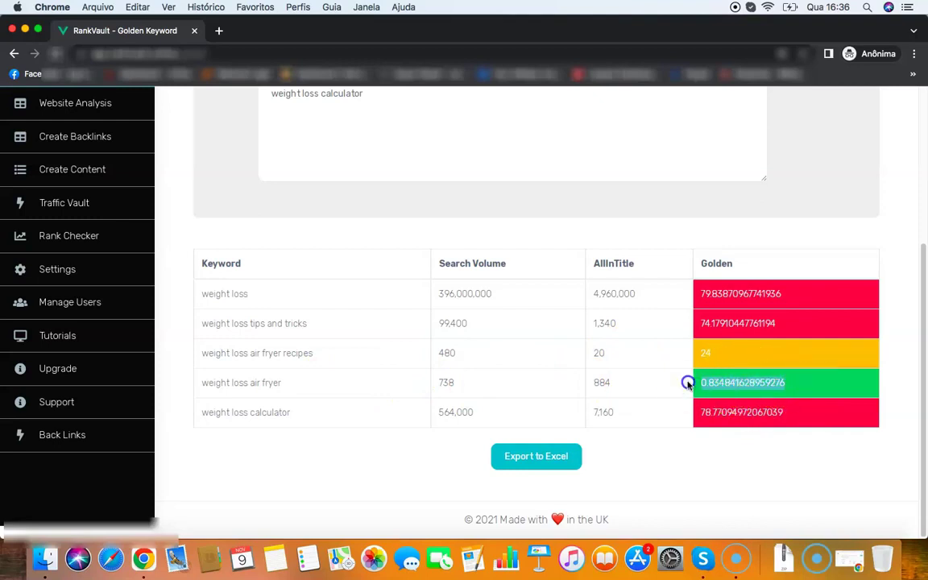
pyautogui.click(805, 380)
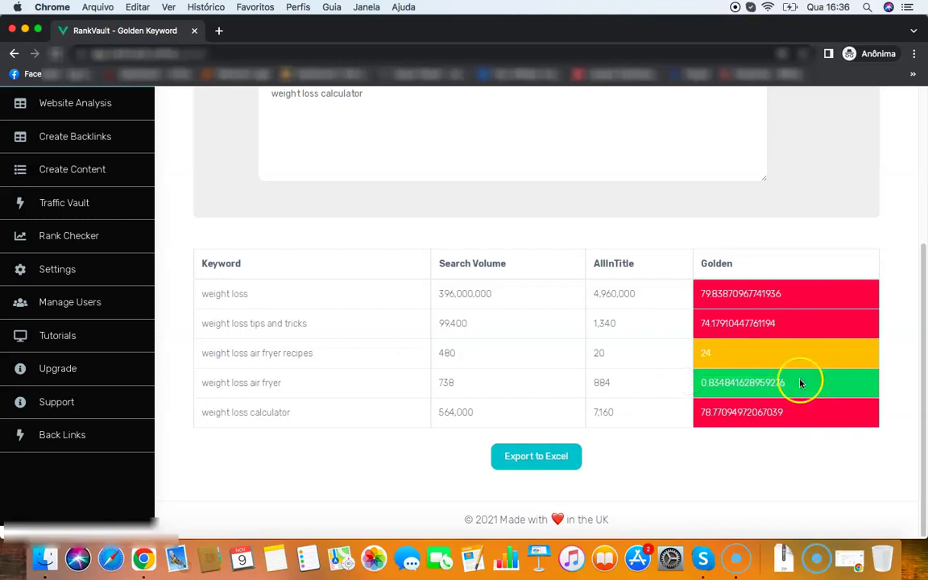
# - Scroll through the Golden results table and back to the top
pyautogui.click(223, 378)
pyautogui.scroll(5, 472, 321)
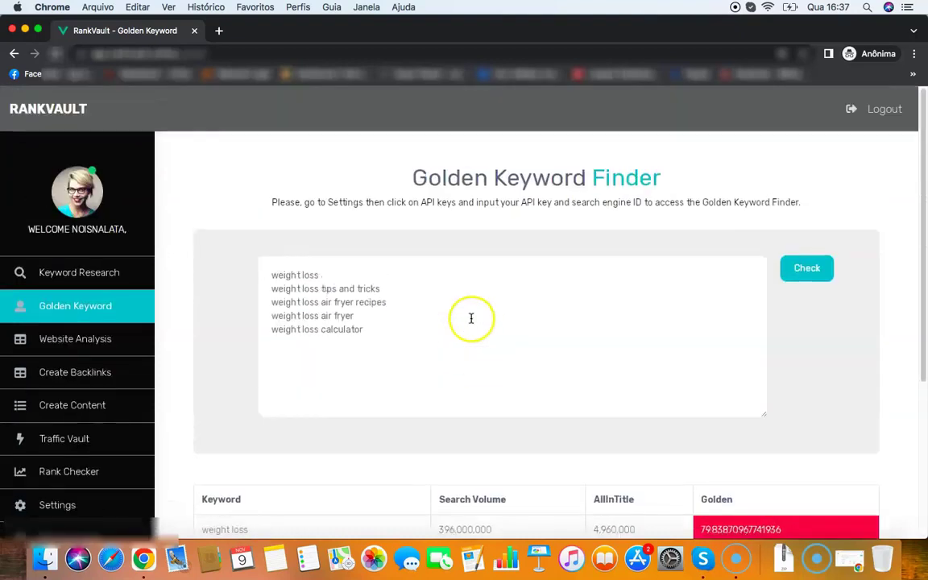
pyautogui.scroll(-5, 491, 317)
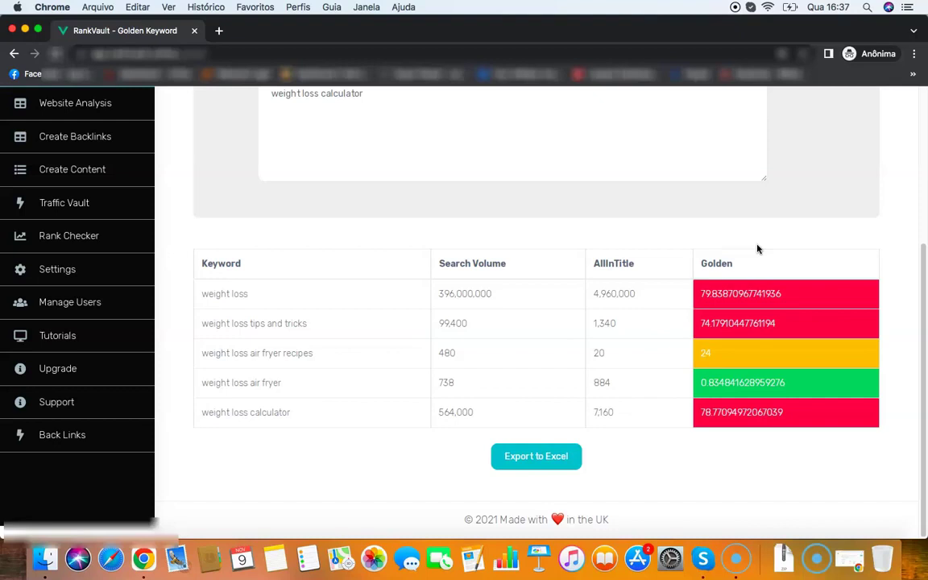
pyautogui.scroll(5, 539, 298)
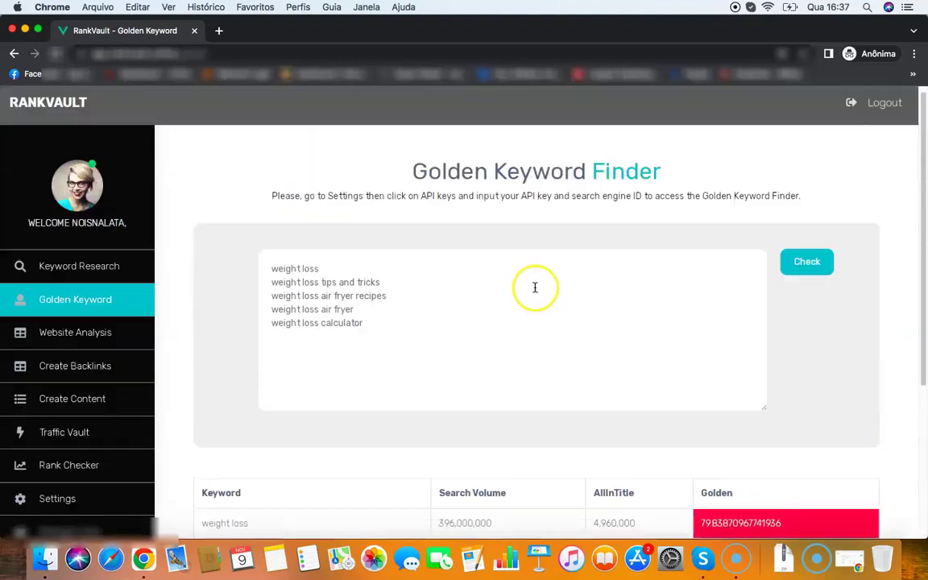
pyautogui.scroll(-5, 544, 290)
pyautogui.scroll(3, 544, 290)
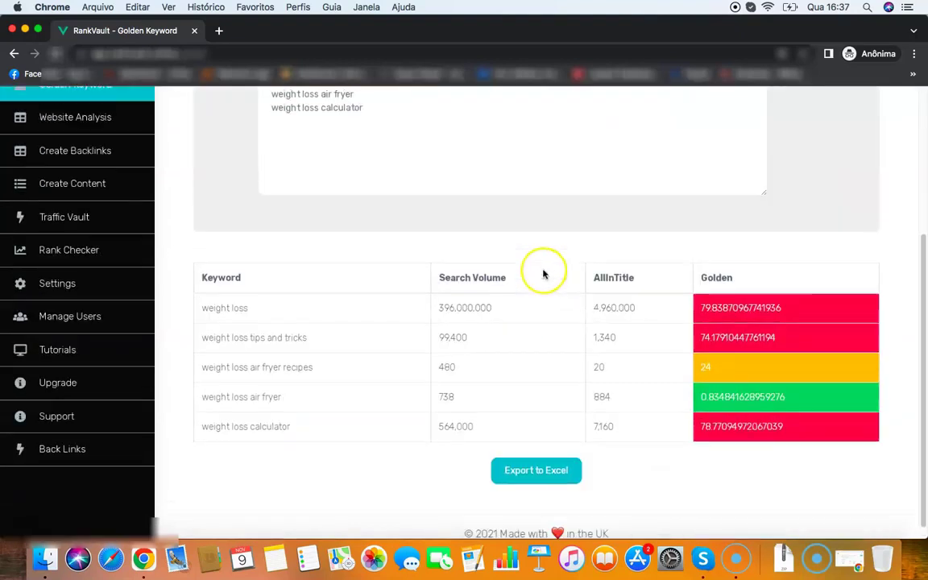
pyautogui.scroll(-1, 541, 266)
pyautogui.scroll(-3, 542, 266)
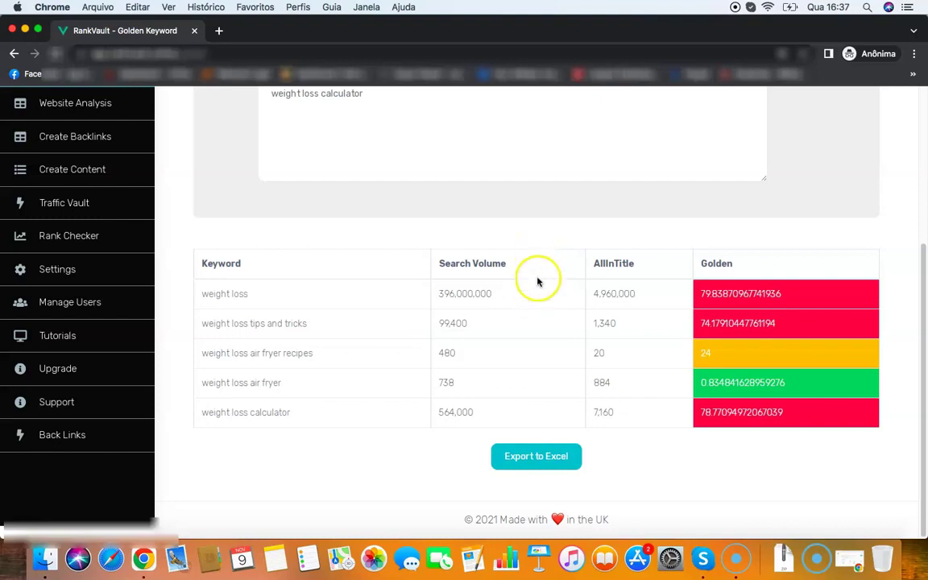
pyautogui.scroll(1, 532, 272)
pyautogui.scroll(5, 562, 298)
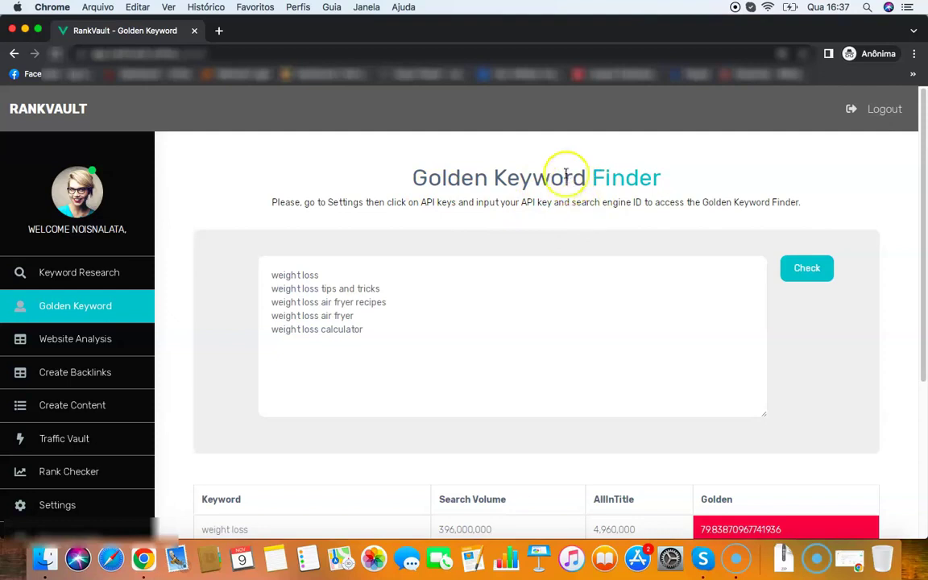
pyautogui.click(115, 338)
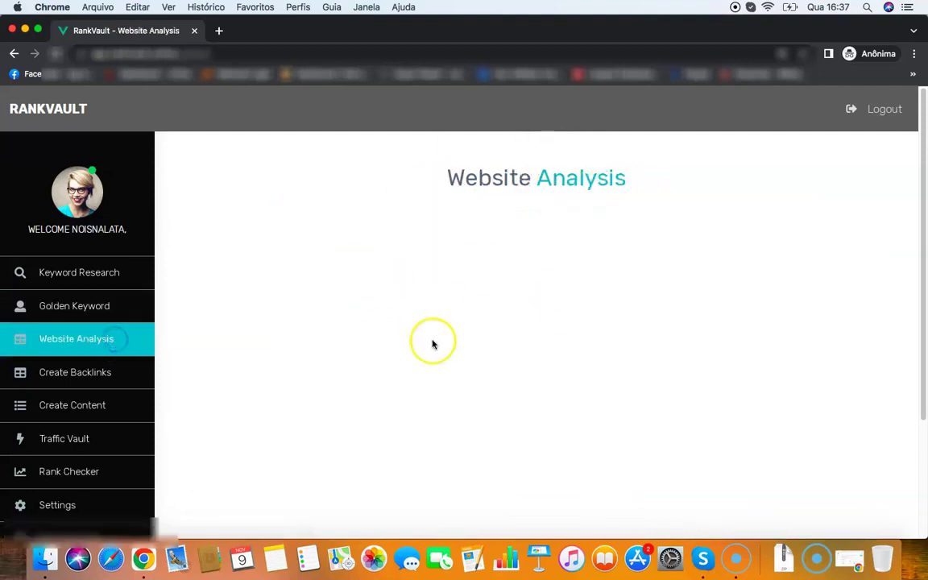
pyautogui.click(429, 266)
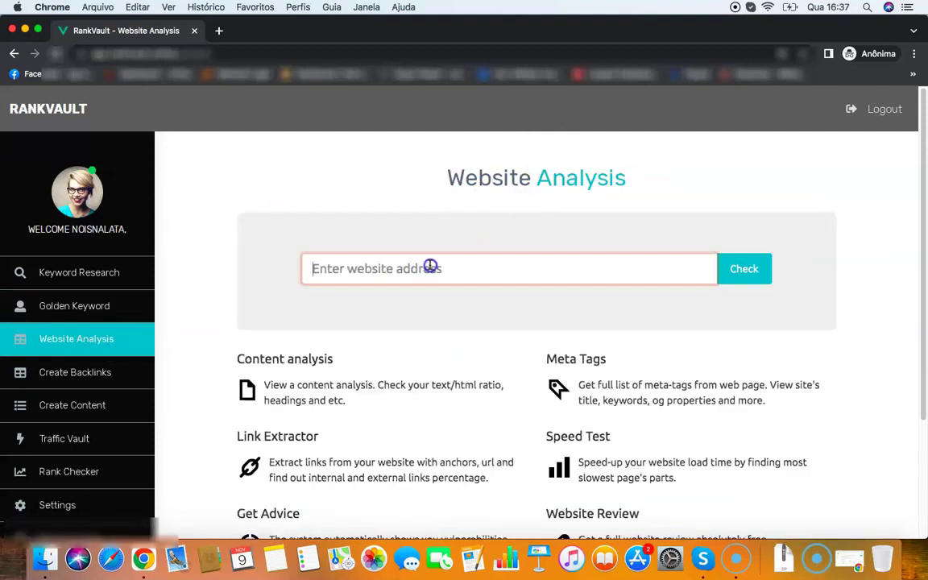
pyautogui.write('htt')
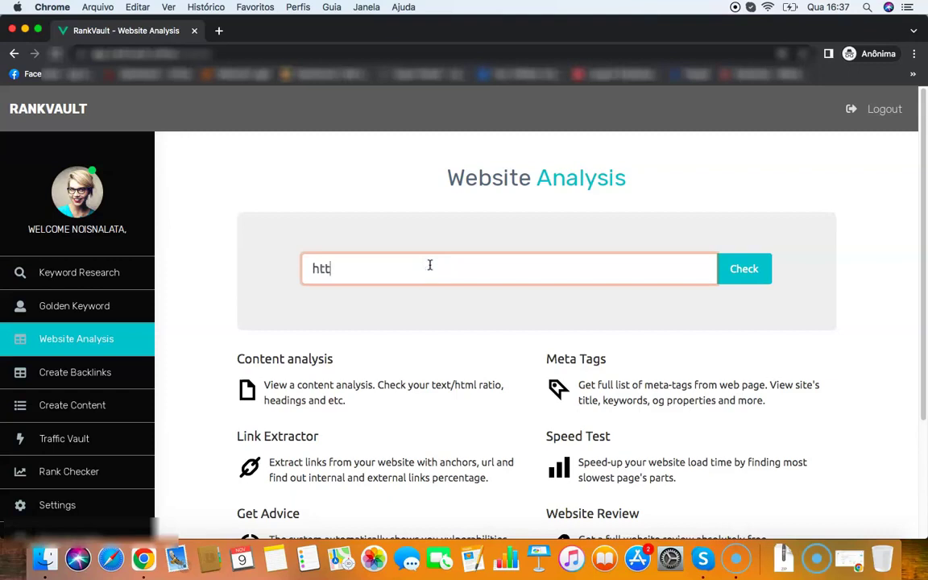
pyautogui.write('ps://pigreviews')
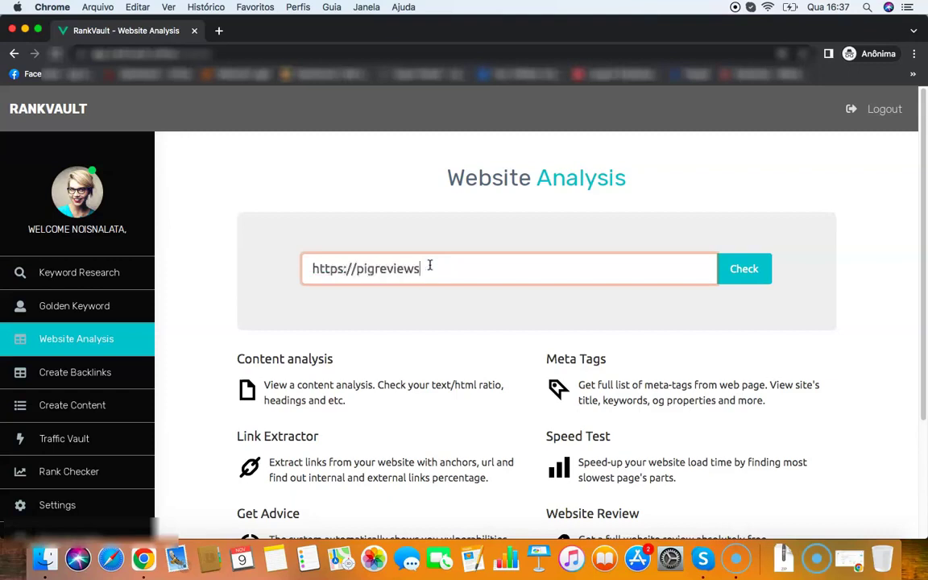
pyautogui.write('.com')
pyautogui.click(733, 278)
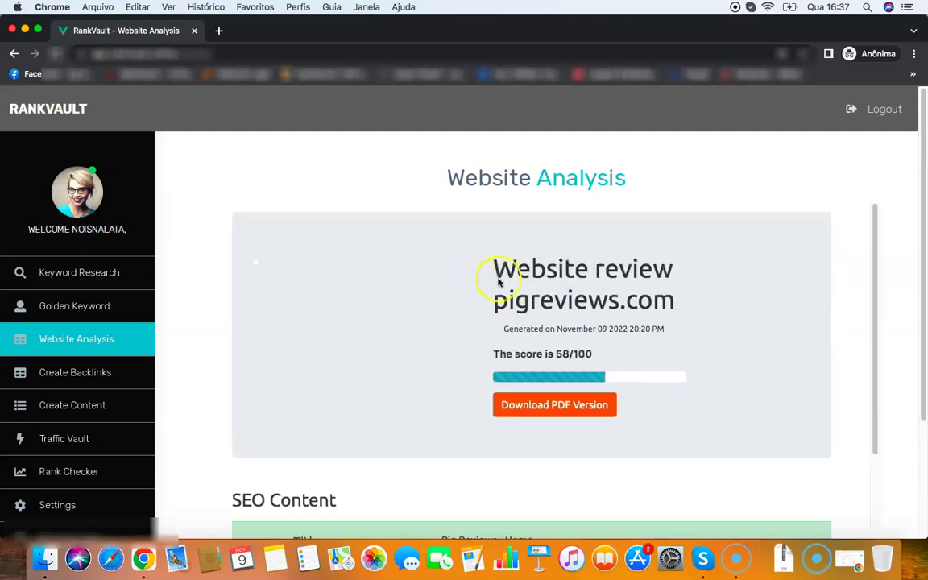
# - Scroll through the pigreviews.com review report
pyautogui.scroll(-3, 563, 279)
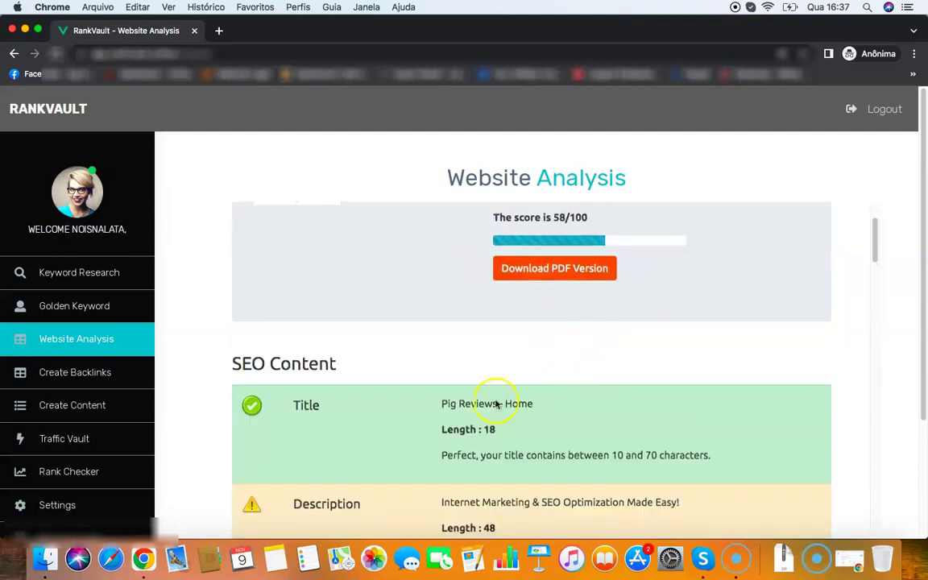
pyautogui.scroll(-5, 518, 394)
pyautogui.scroll(2, 533, 319)
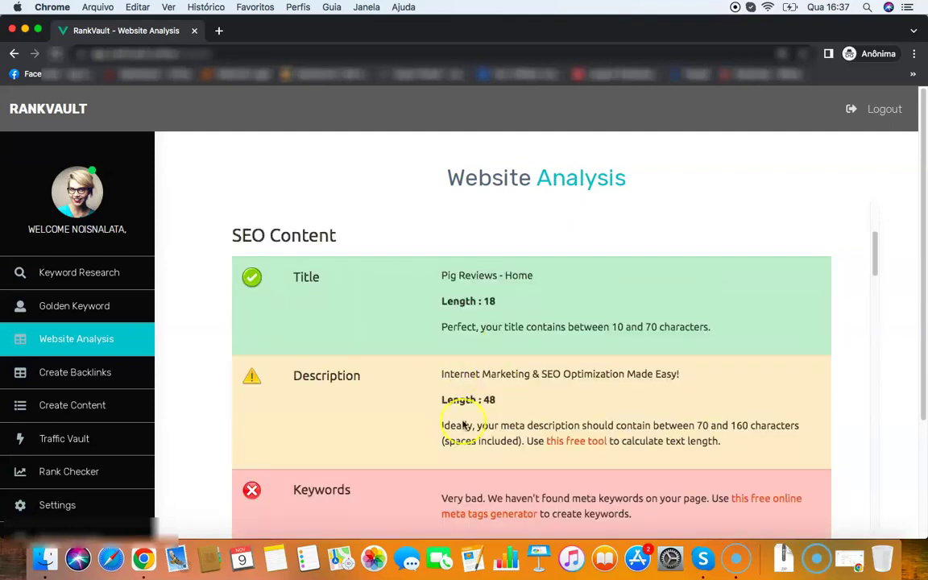
pyautogui.scroll(-7, 460, 372)
pyautogui.scroll(-1, 458, 375)
pyautogui.scroll(10, 463, 378)
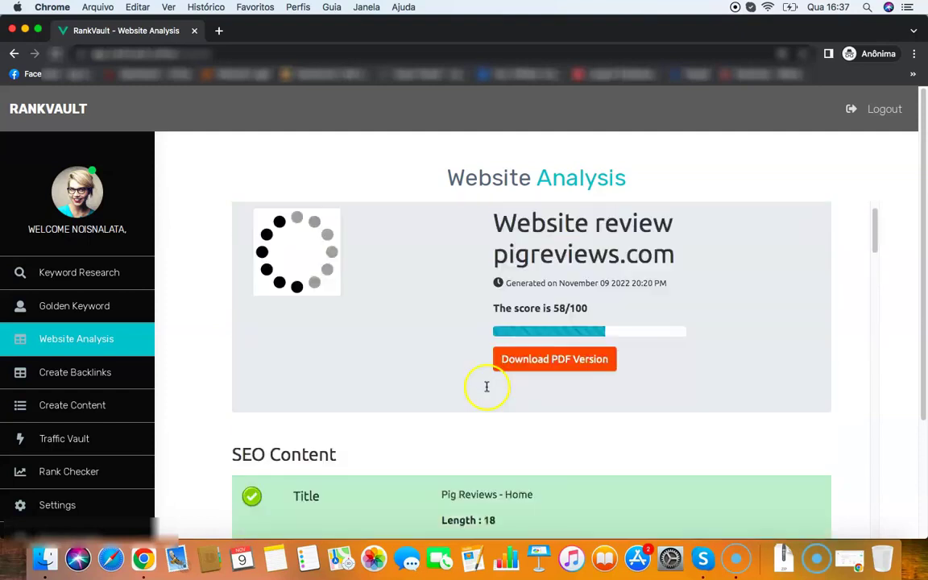
pyautogui.scroll(1, 499, 354)
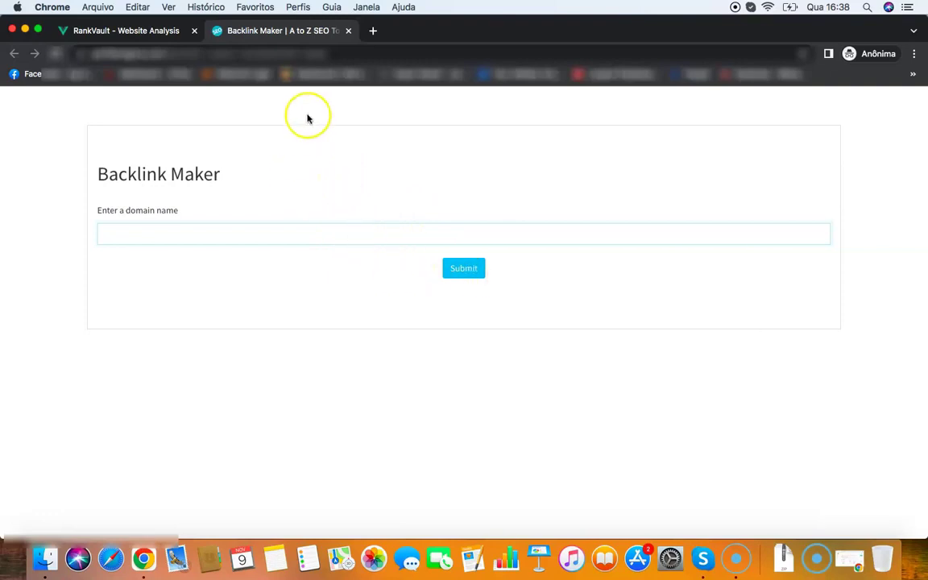
# - Close the separate Backlink Maker page and return to Keyword Research
pyautogui.click(161, 32)
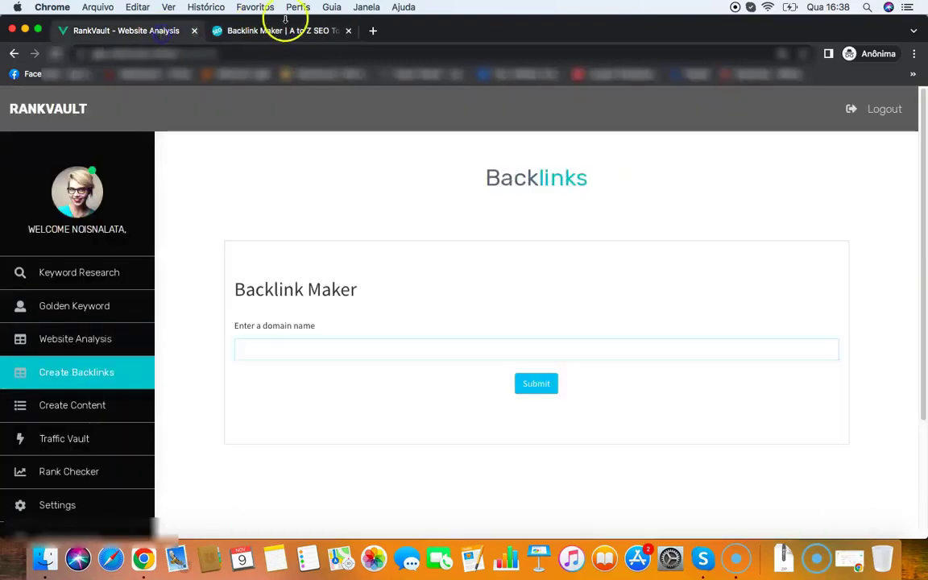
pyautogui.click(286, 36)
pyautogui.click(347, 31)
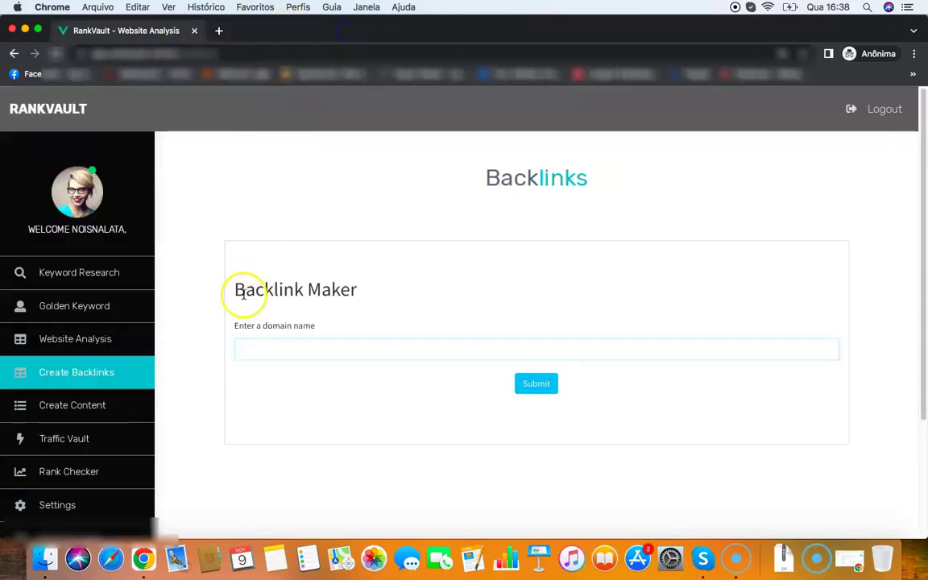
pyautogui.click(112, 274)
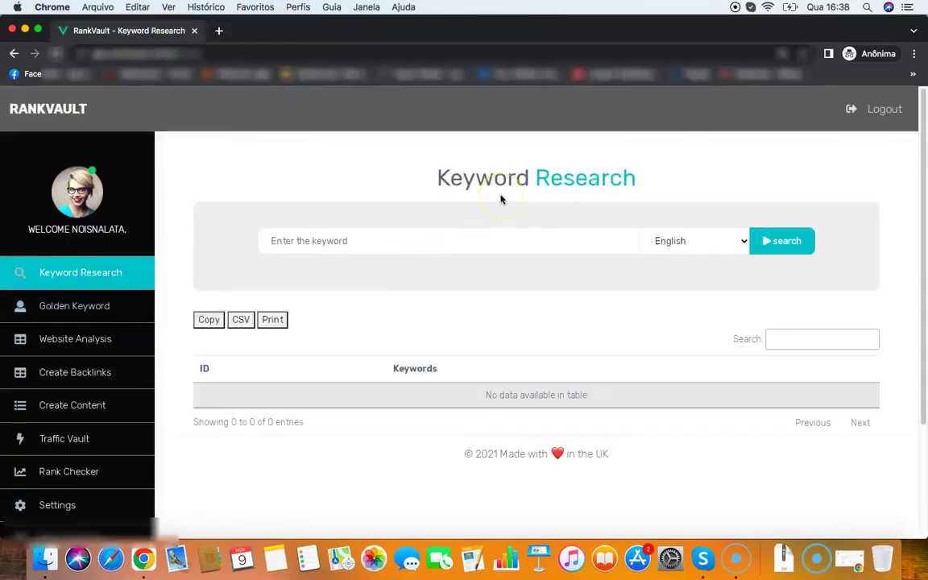